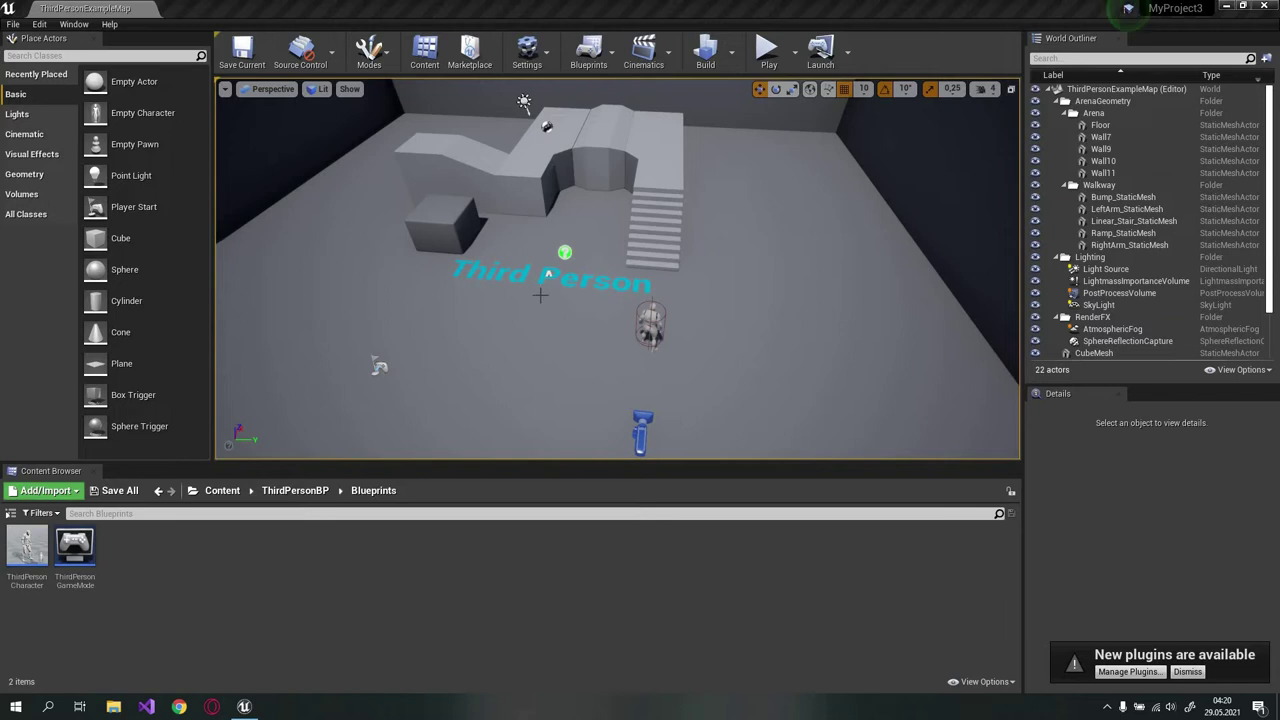
Step: Select Wall7 on the arena's back wall, dismiss its context menu, and orbit around the arena
{"action": "right_click_drag", "start_coordinate": [549, 275], "coordinate": [661, 310]}
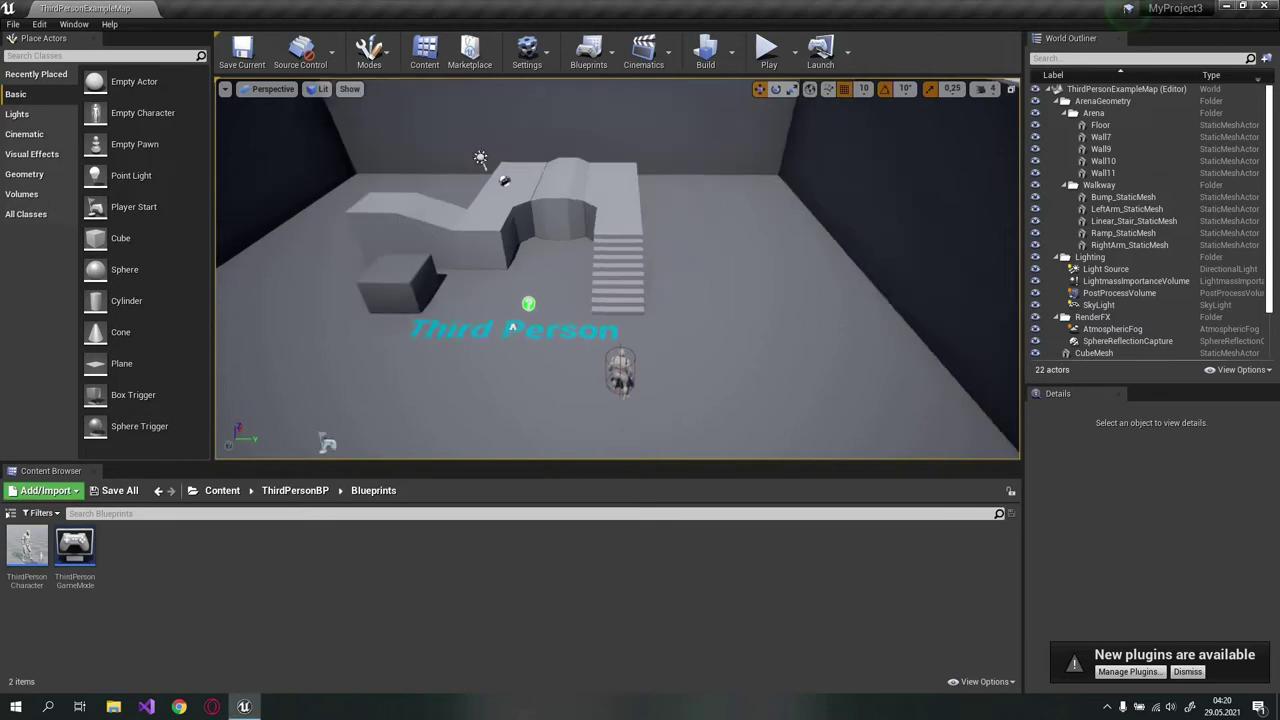
{"action": "key", "text": "Caps_Lock"}
{"action": "right_click", "coordinate": [661, 310]}
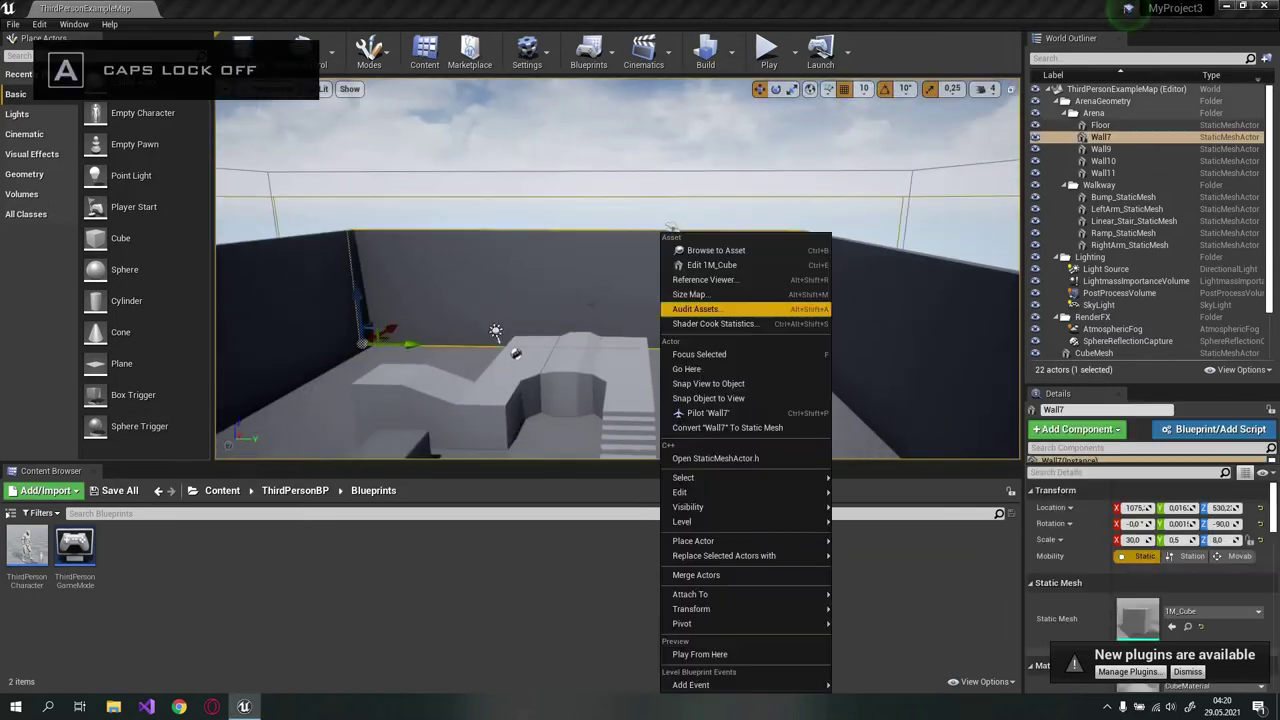
{"action": "key", "text": "Escape"}
{"action": "right_click_drag", "start_coordinate": [690, 290], "coordinate": [700, 290]}
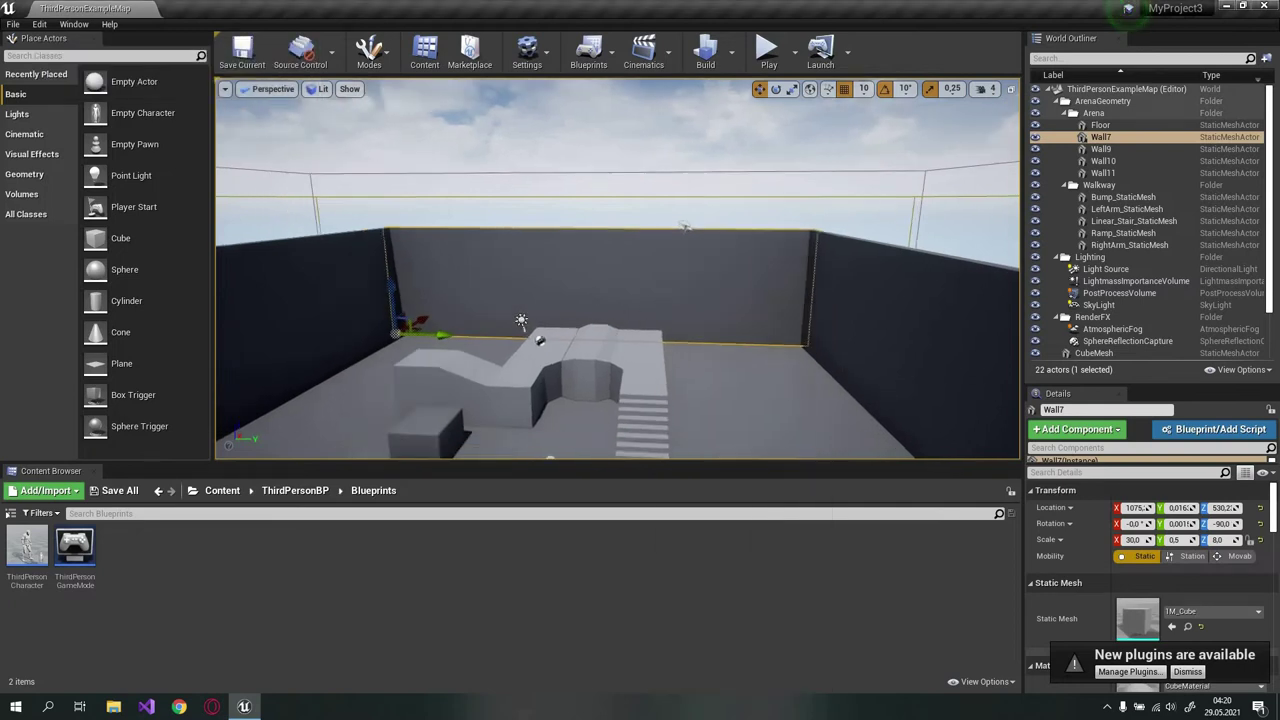
{"action": "right_click_drag", "start_coordinate": [749, 195], "coordinate": [749, 195]}
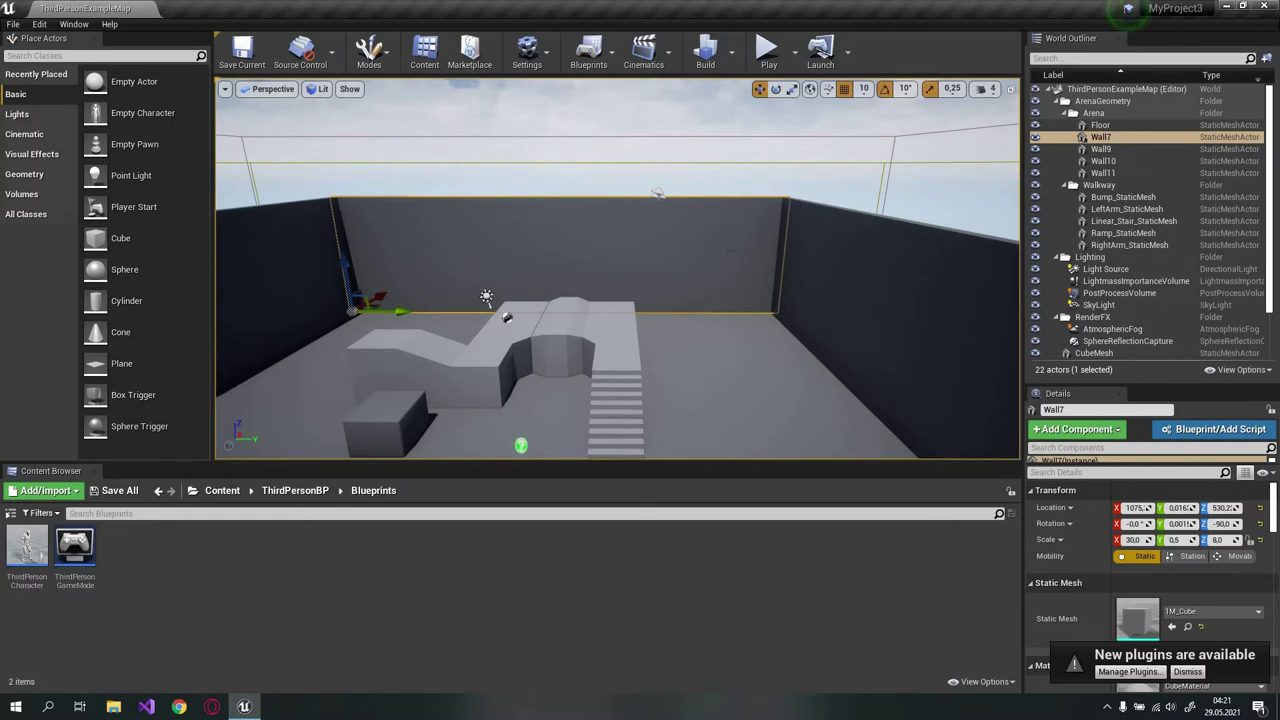
{"action": "left_click_drag", "start_coordinate": [640, 412], "coordinate": [655, 401]}
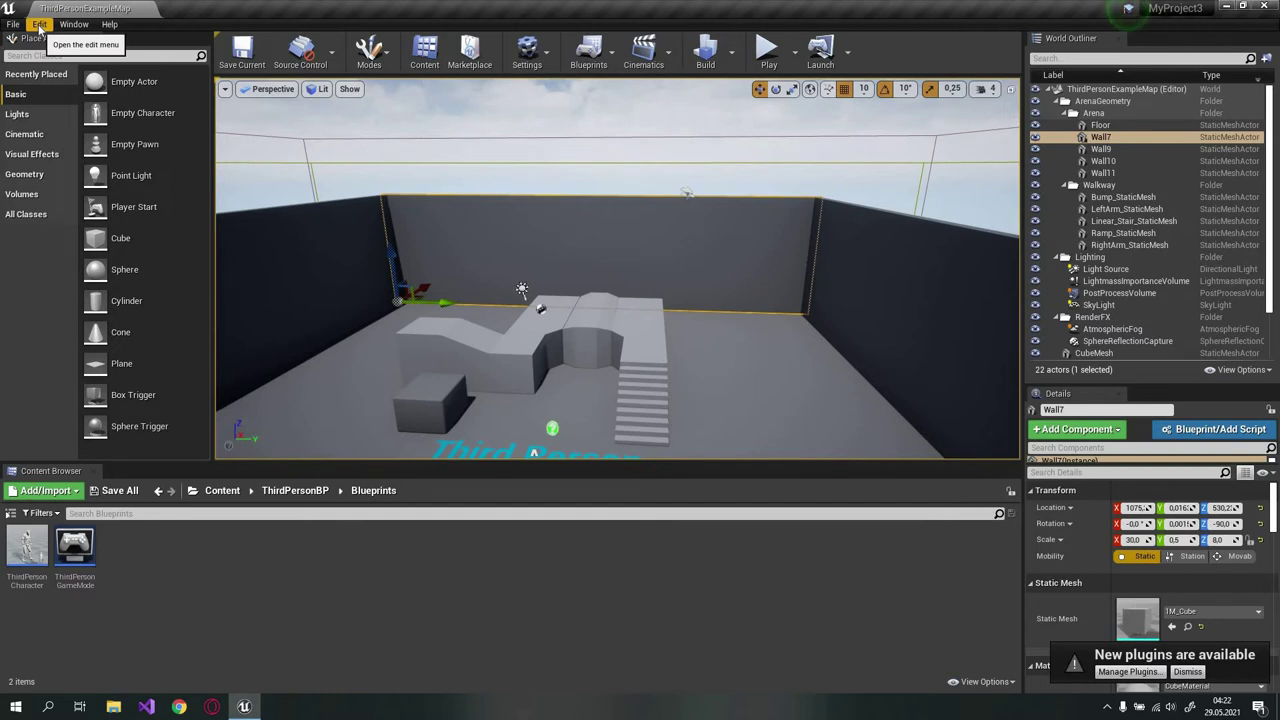
{"action": "left_click", "coordinate": [40, 25]}
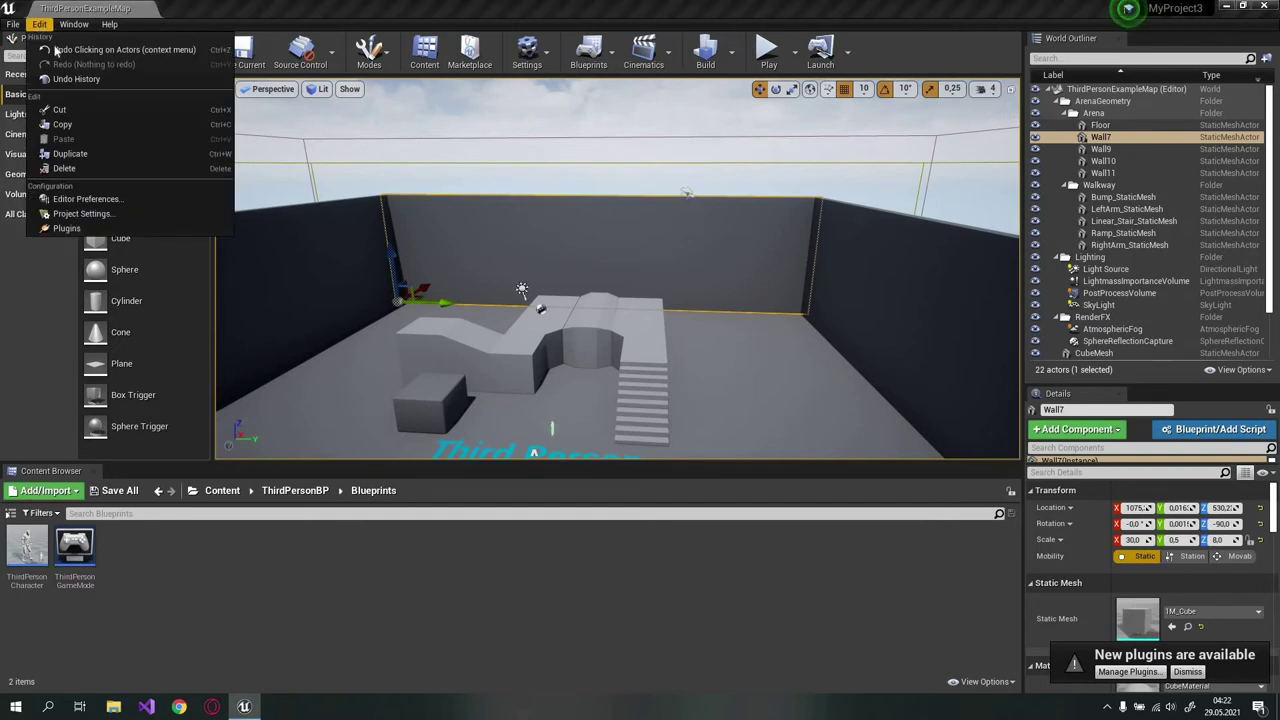
{"action": "left_click", "coordinate": [87, 216]}
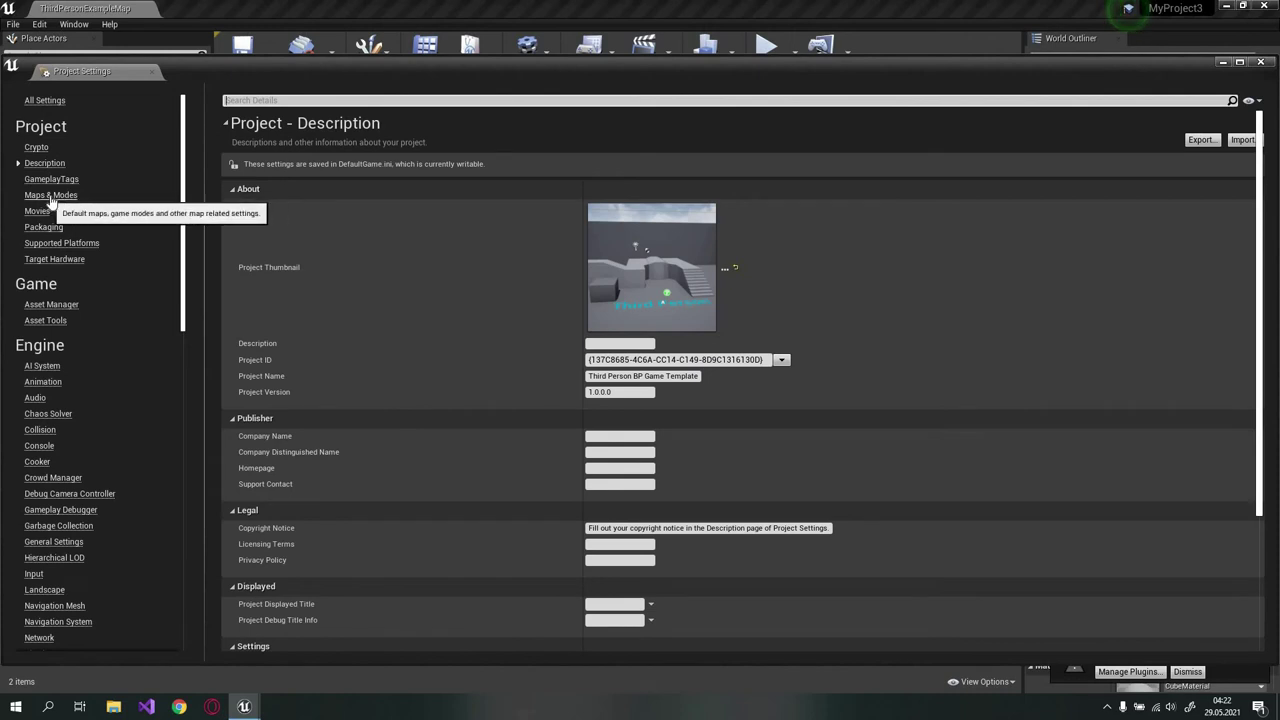
{"action": "left_click", "coordinate": [52, 196]}
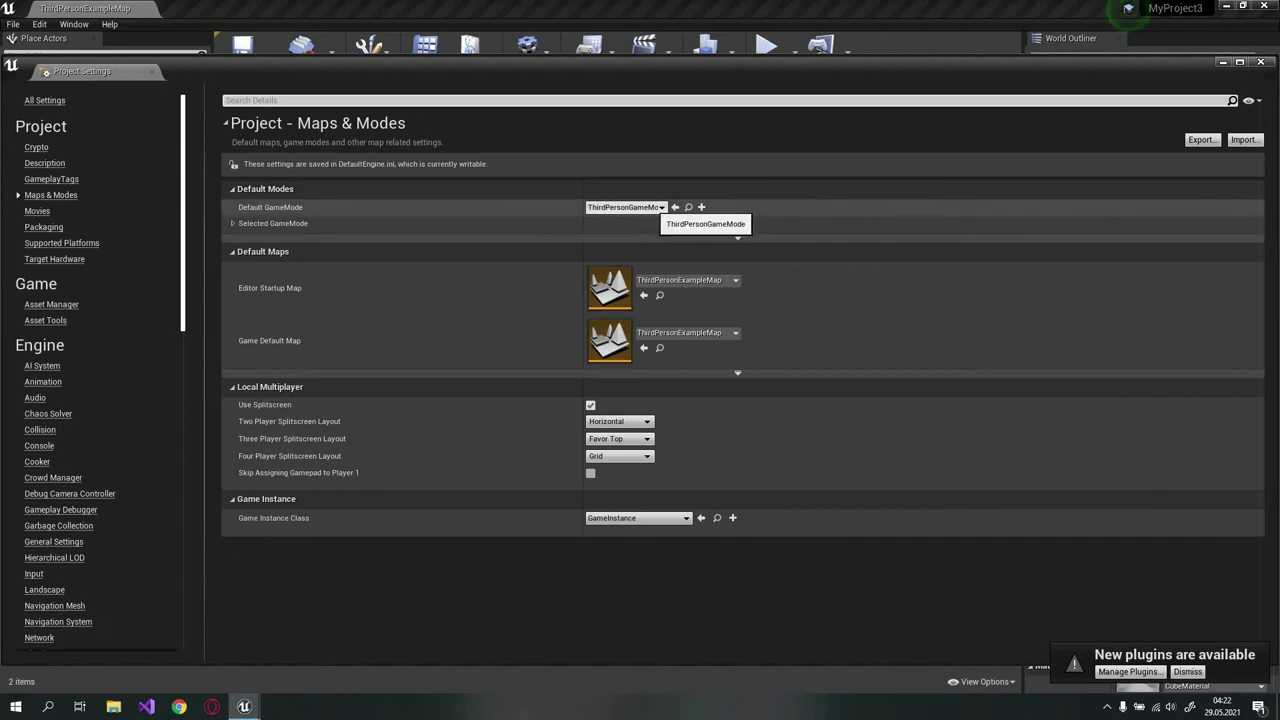
{"action": "left_click", "coordinate": [652, 208]}
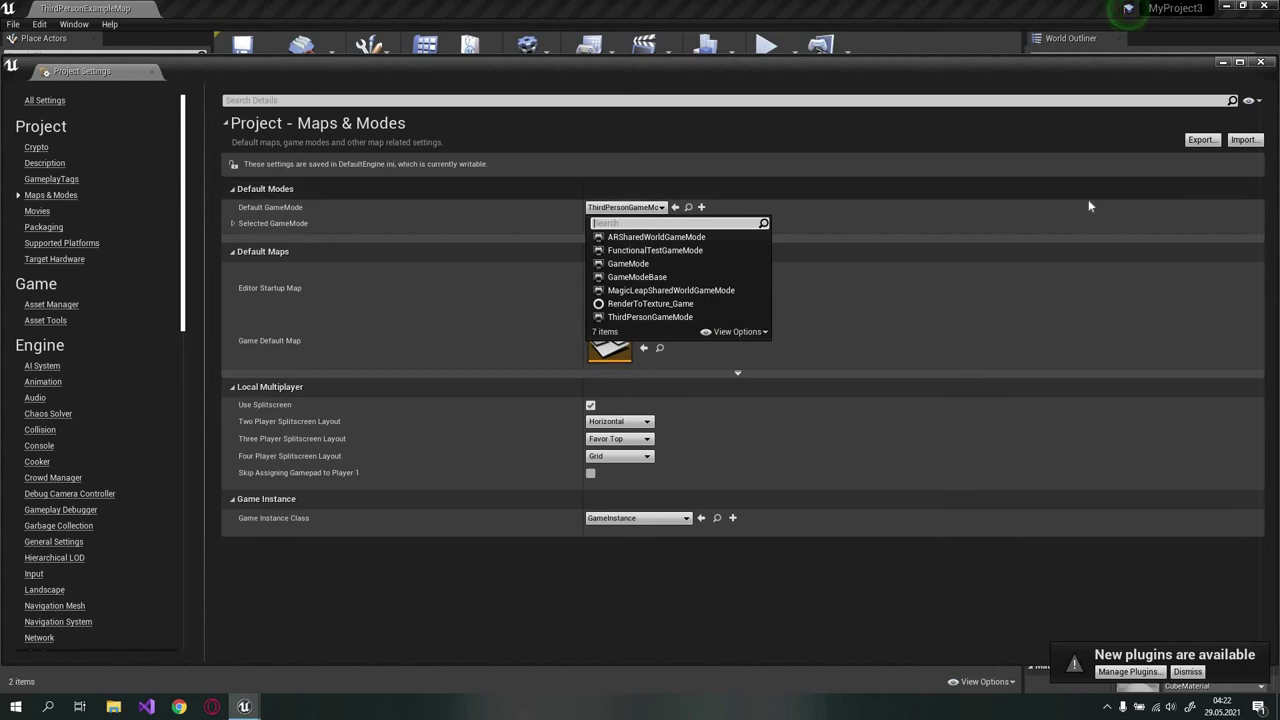
{"action": "left_click", "coordinate": [1260, 62]}
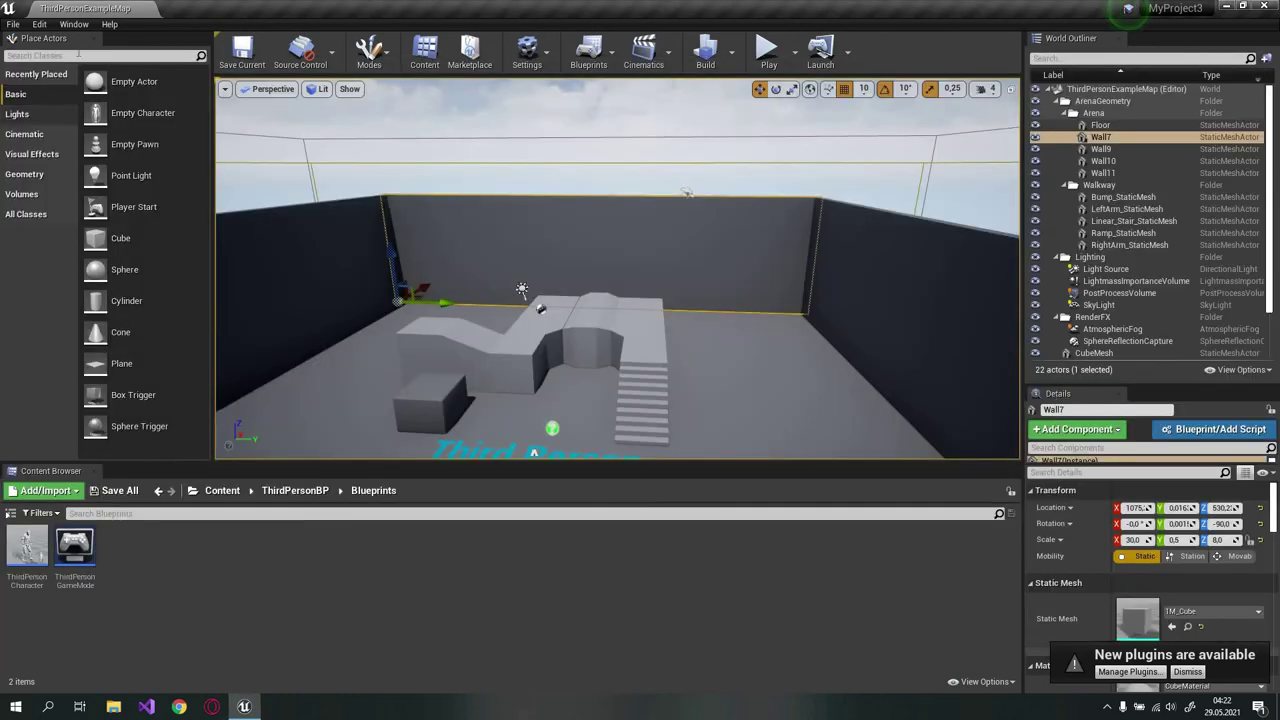
Step: Bring up the World Settings panel from the Window menu
{"action": "left_click", "coordinate": [74, 24]}
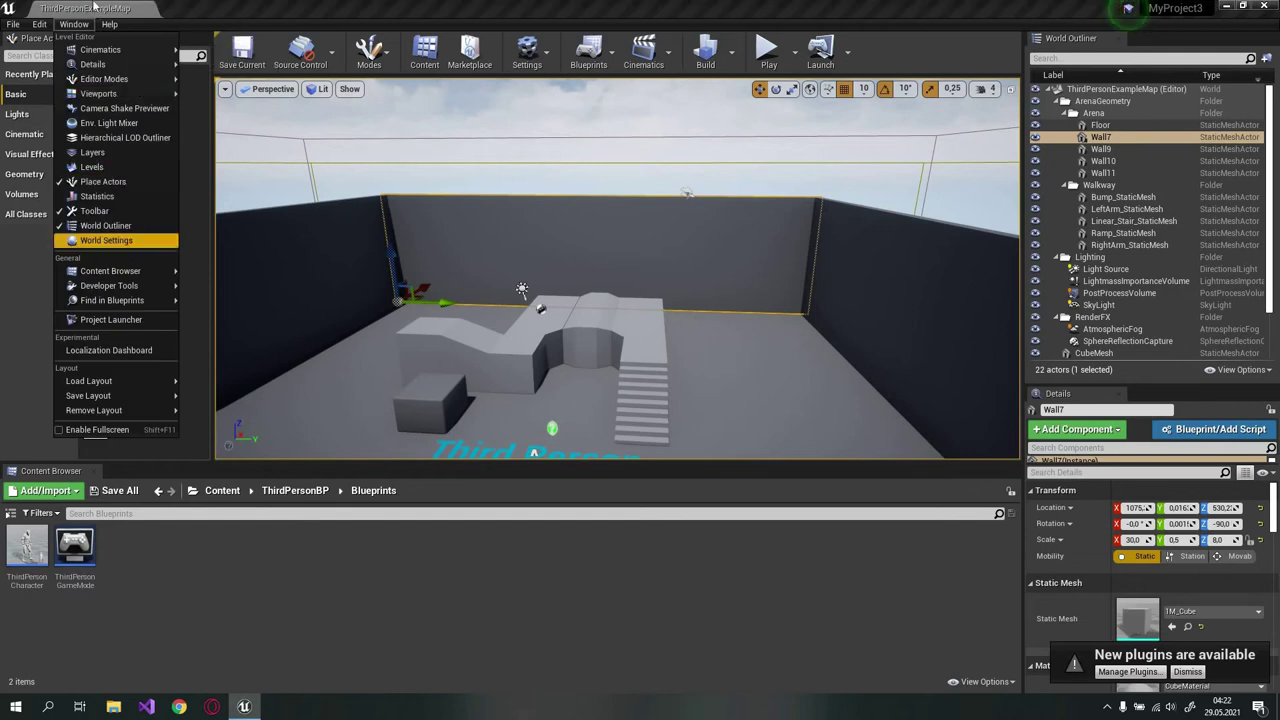
{"action": "mouse_move", "coordinate": [100, 93]}
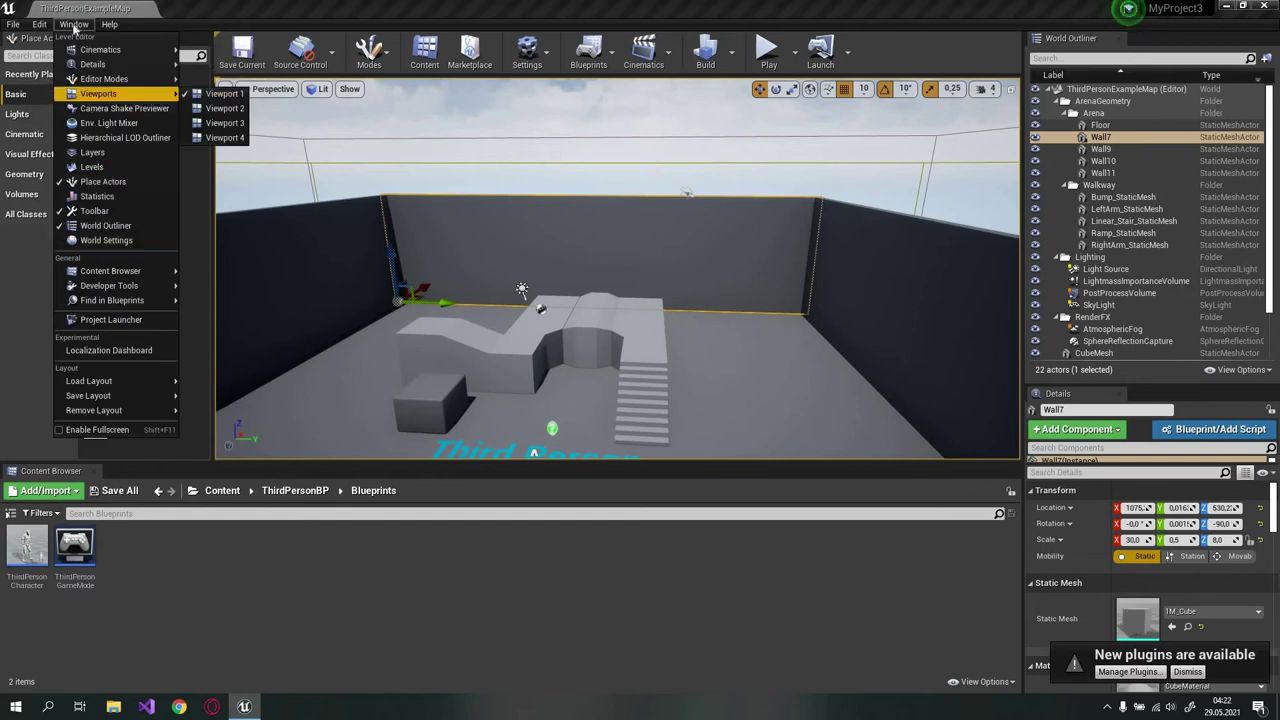
{"action": "left_click", "coordinate": [106, 241]}
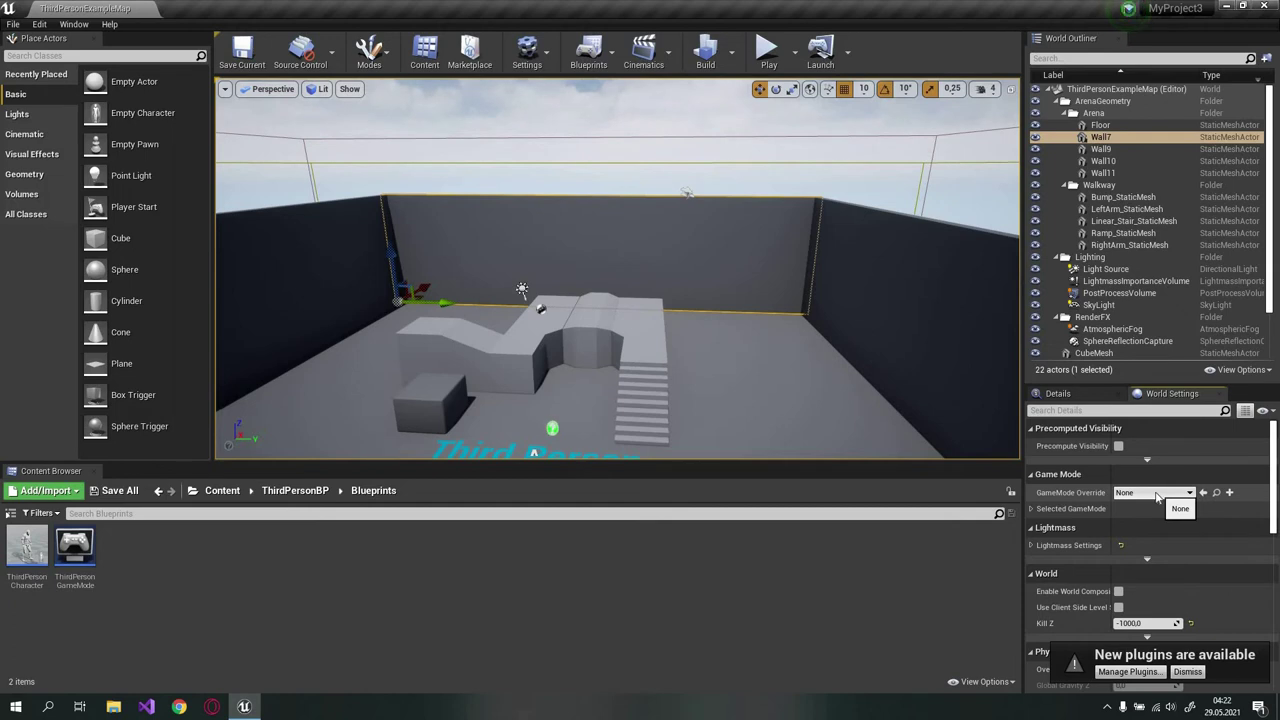
Step: Set the GameMode Override to the base GameMode class
{"action": "left_click", "coordinate": [1165, 494]}
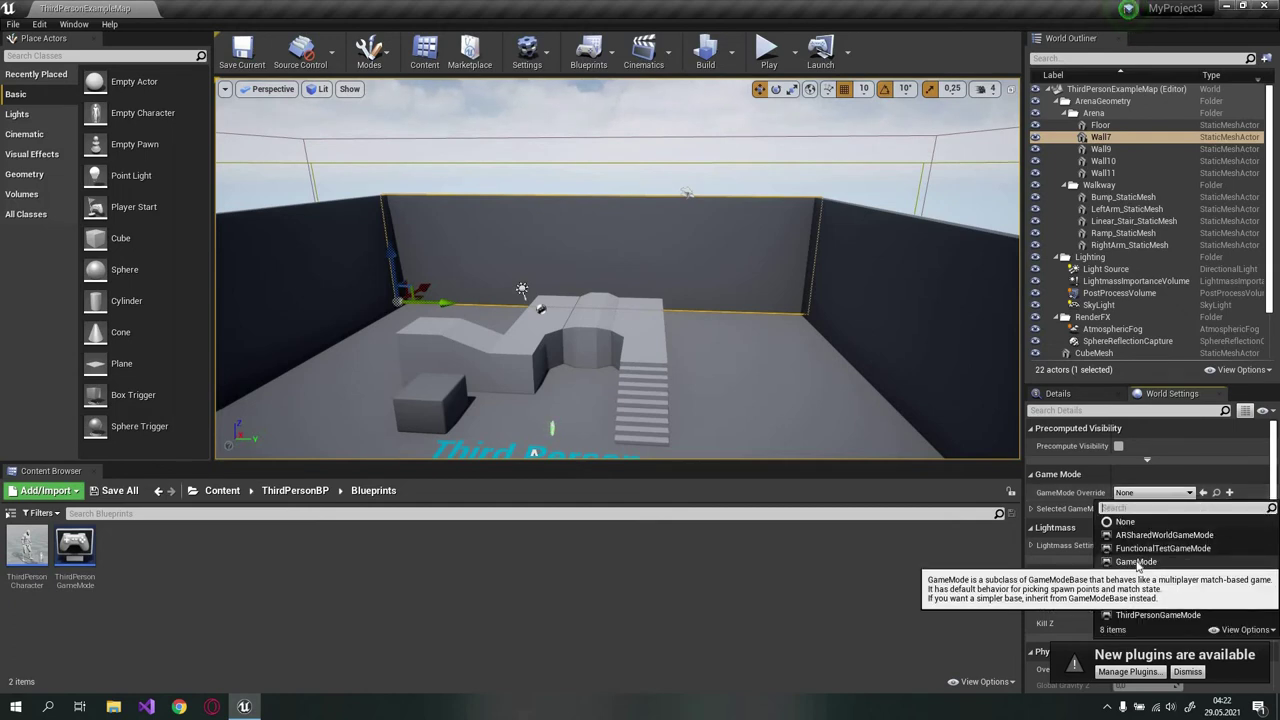
{"action": "left_click", "coordinate": [1135, 560]}
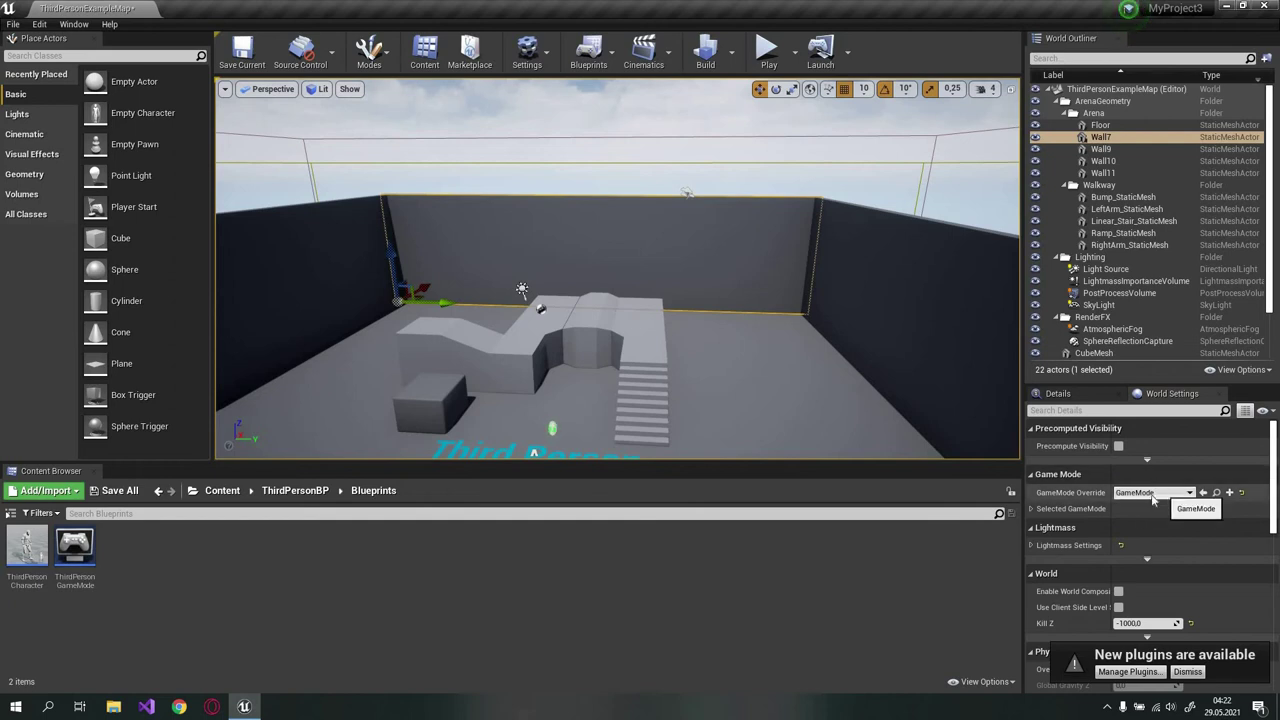
{"action": "left_click", "coordinate": [1160, 493]}
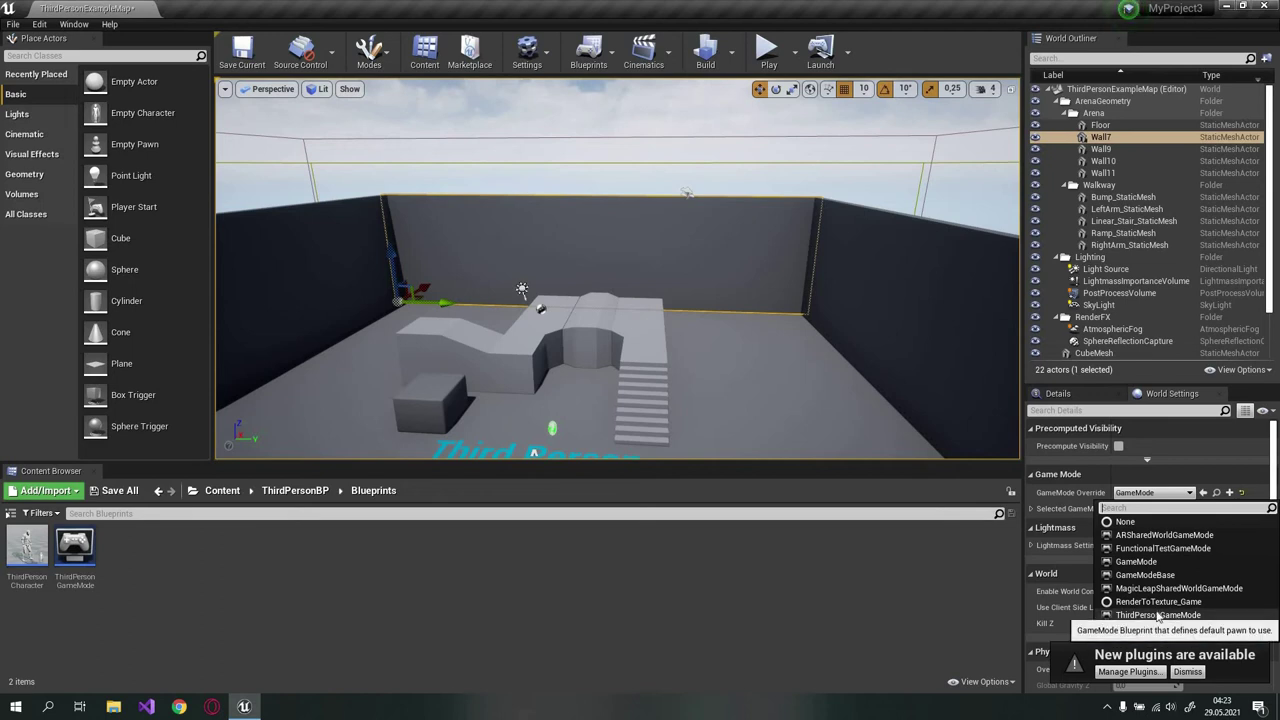
{"action": "left_click", "coordinate": [1135, 562]}
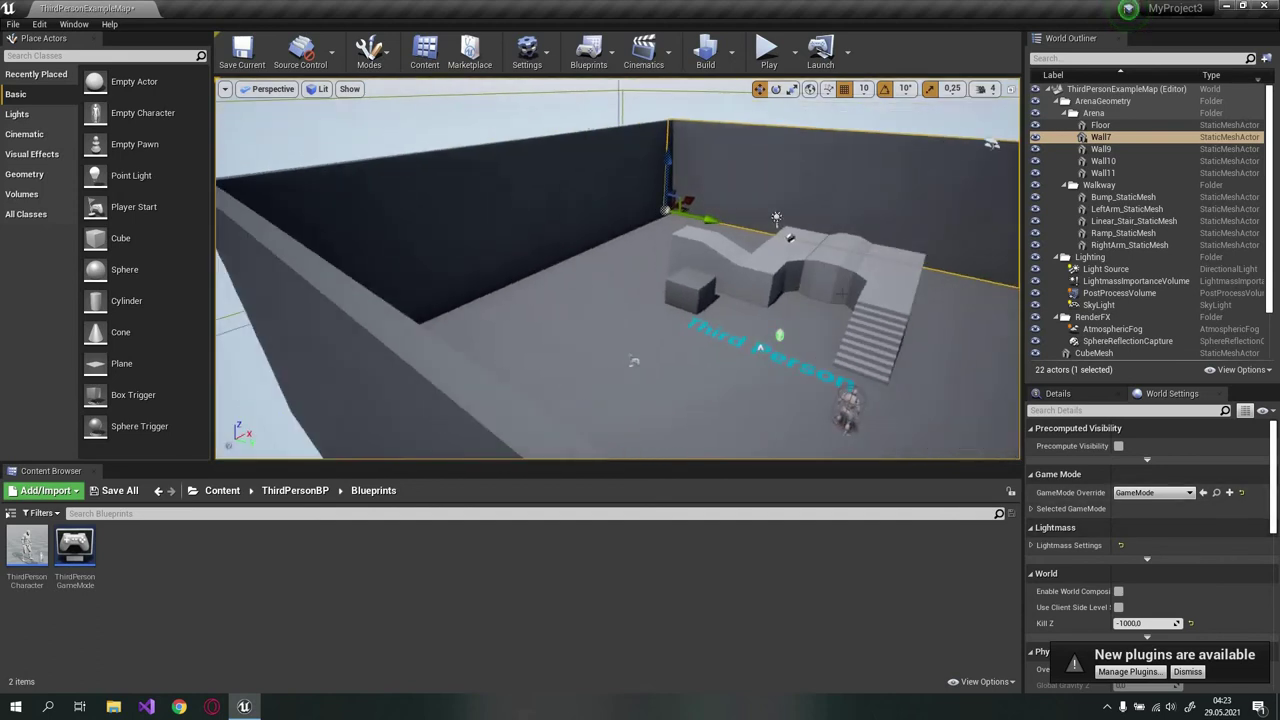
{"action": "mouse_move", "coordinate": [850, 290]}
{"action": "right_mouse_down"}
{"action": "mouse_move", "coordinate": [863, 240]}
{"action": "mouse_move", "coordinate": [820, 254]}
{"action": "right_mouse_up"}
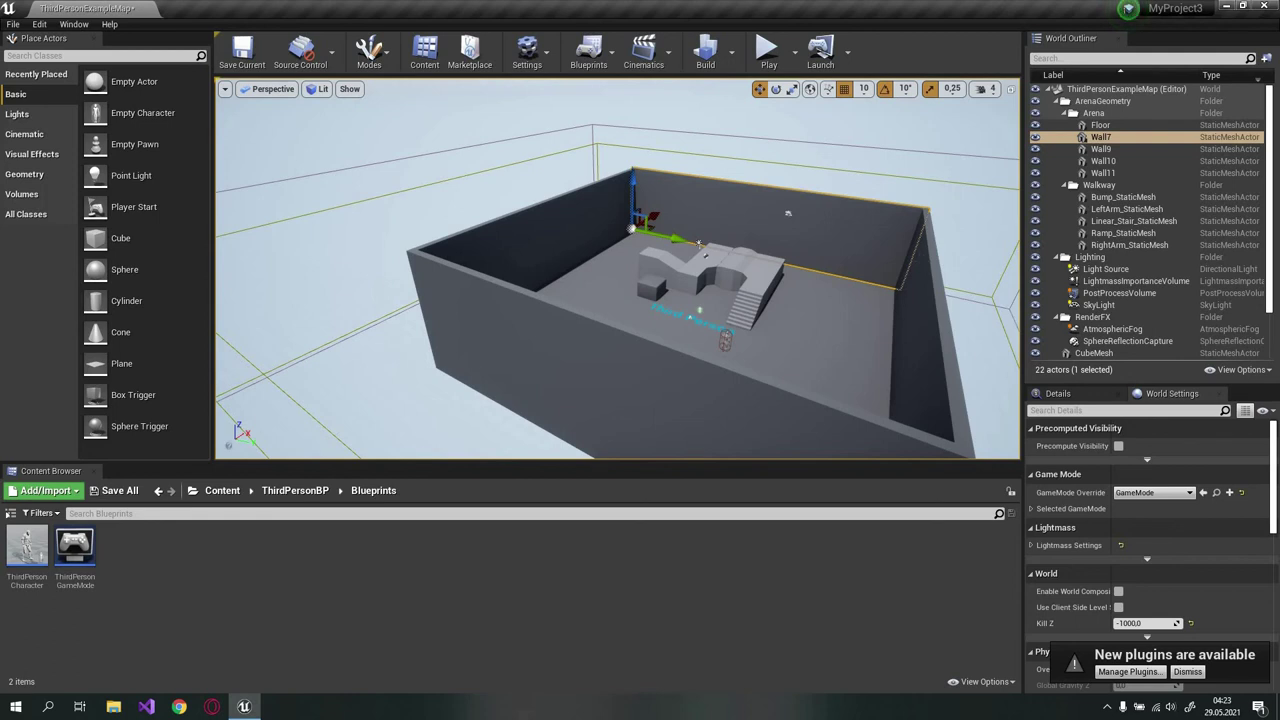
{"action": "scroll", "coordinate": [699, 243], "scroll_direction": "up", "scroll_amount": 2}
{"action": "scroll", "coordinate": [702, 236], "scroll_direction": "up", "scroll_amount": 2}
{"action": "scroll", "coordinate": [706, 228], "scroll_direction": "up", "scroll_amount": 2}
{"action": "scroll", "coordinate": [711, 218], "scroll_direction": "up", "scroll_amount": 2}
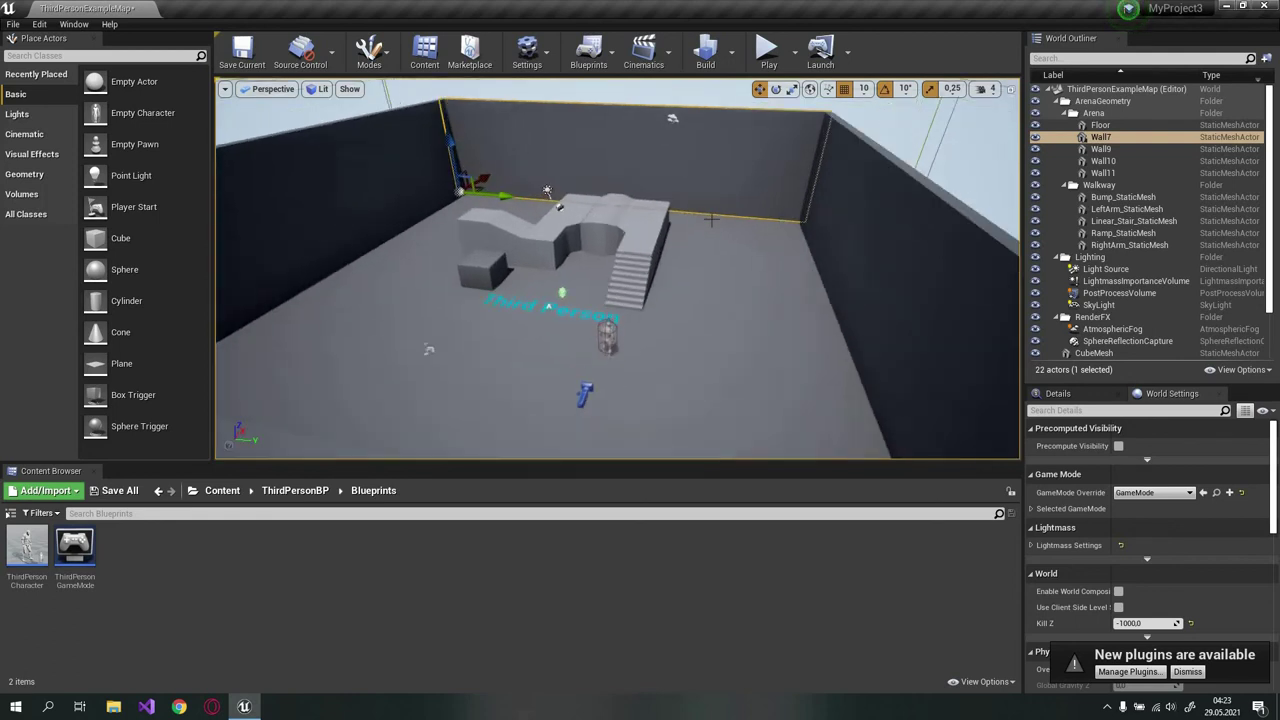
{"action": "scroll", "coordinate": [711, 218], "scroll_direction": "down", "scroll_amount": 3}
{"action": "scroll", "coordinate": [711, 218], "scroll_direction": "down", "scroll_amount": 2}
{"action": "scroll", "coordinate": [711, 218], "scroll_direction": "up", "scroll_amount": 2}
{"action": "scroll", "coordinate": [711, 218], "scroll_direction": "up", "scroll_amount": 3}
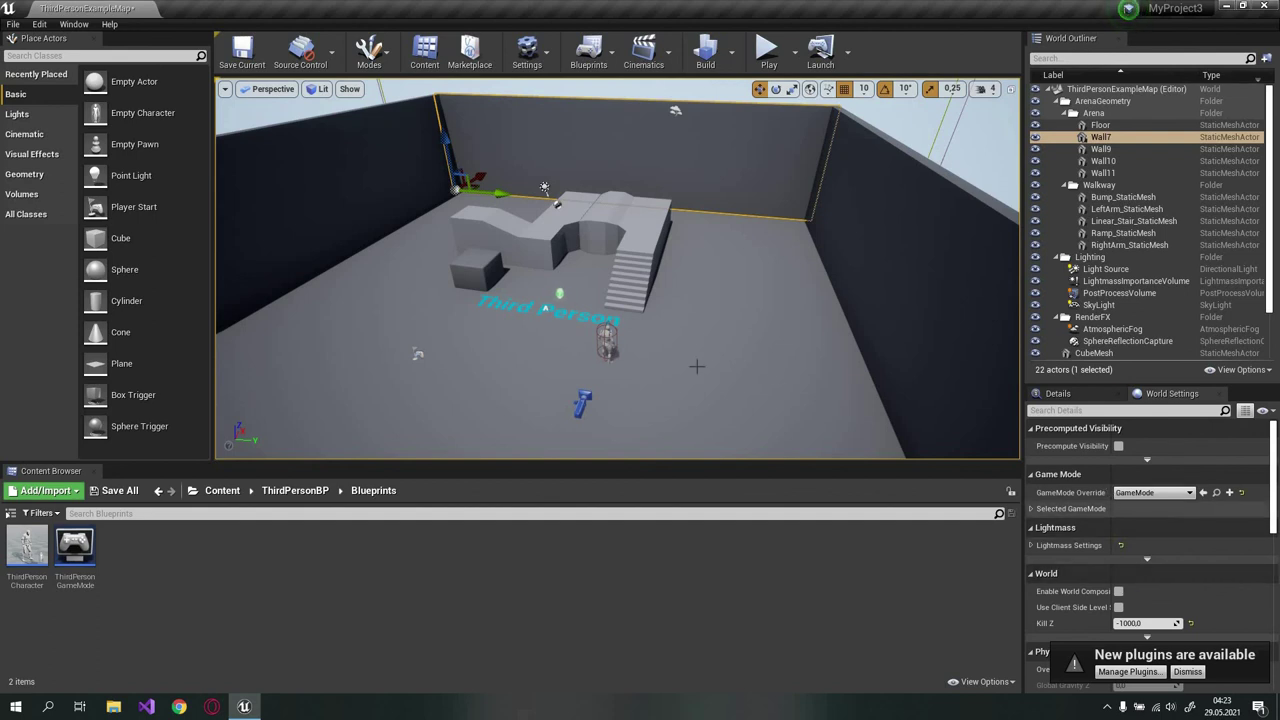
{"action": "mouse_move", "coordinate": [620, 300]}
{"action": "right_mouse_down"}
{"action": "mouse_move", "coordinate": [660, 285]}
{"action": "mouse_move", "coordinate": [620, 270]}
{"action": "mouse_move", "coordinate": [767, 306]}
{"action": "right_mouse_up"}
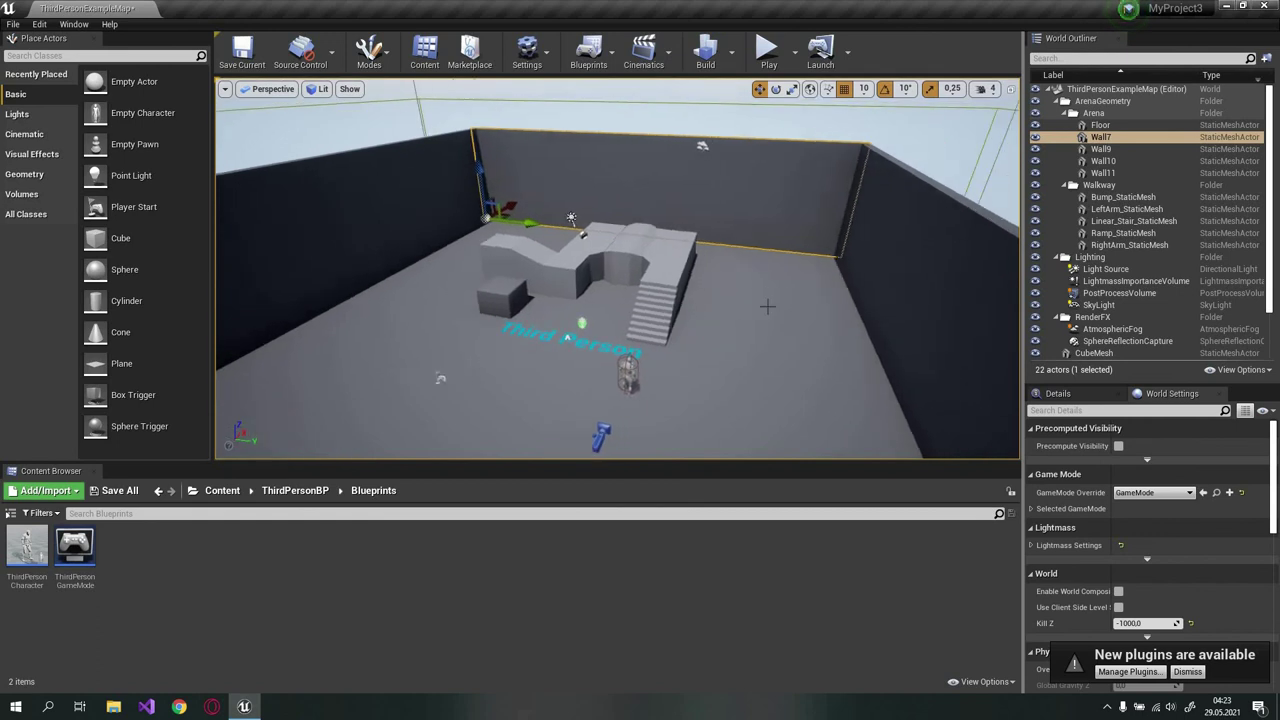